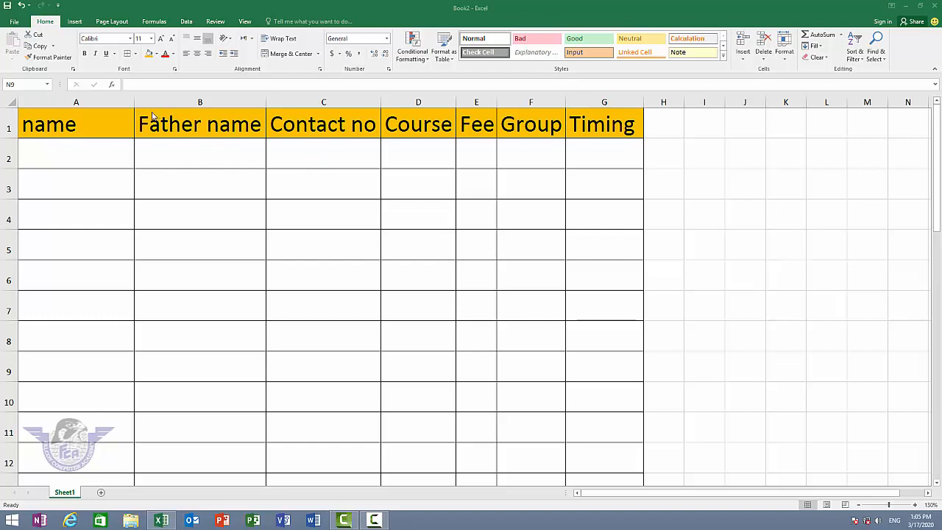
pyautogui.click(115, 157)
pyautogui.click(111, 155)
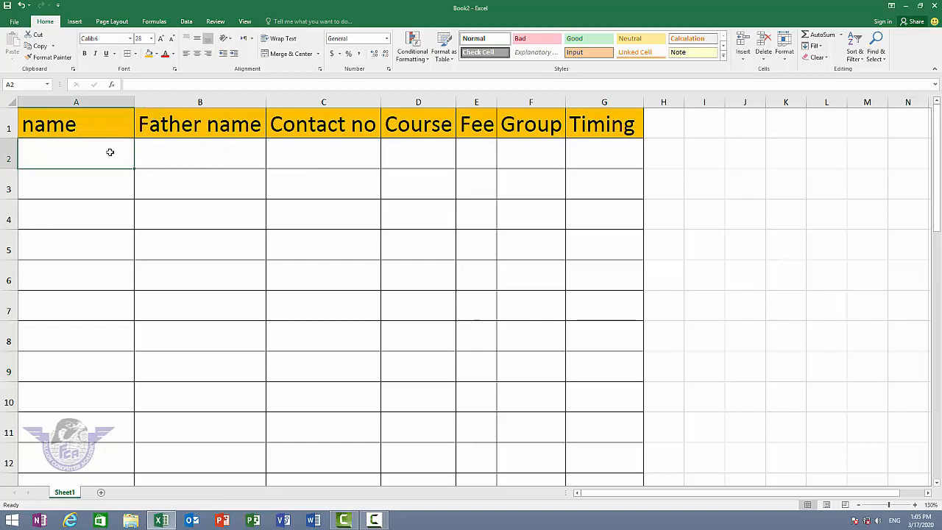
pyautogui.click(77, 102)
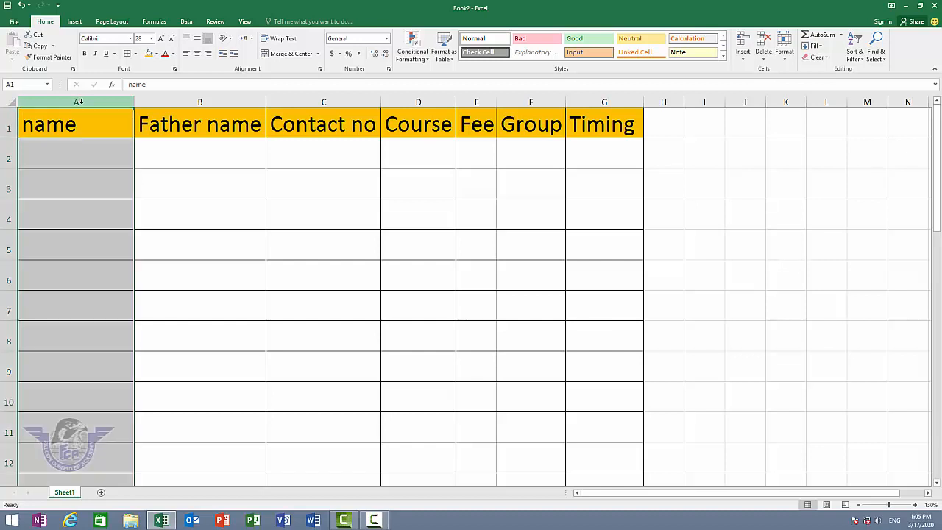
pyautogui.click(53, 153)
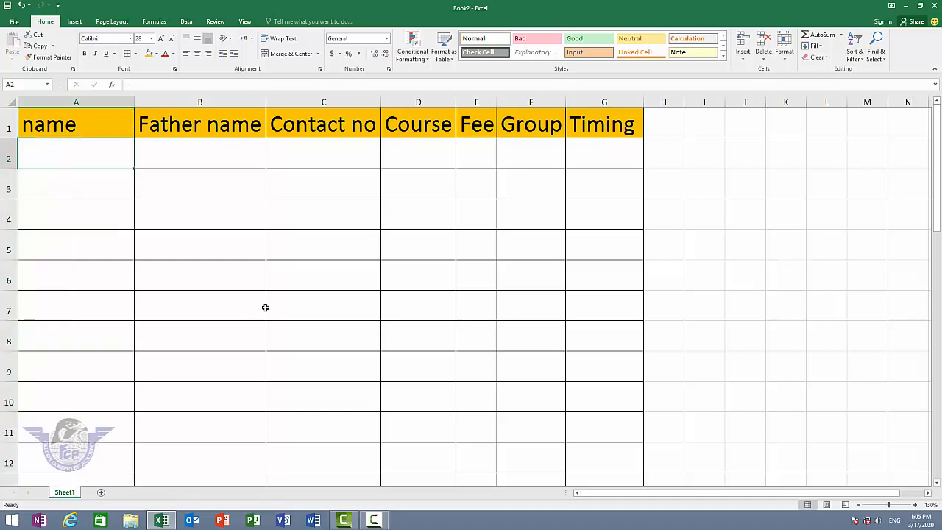
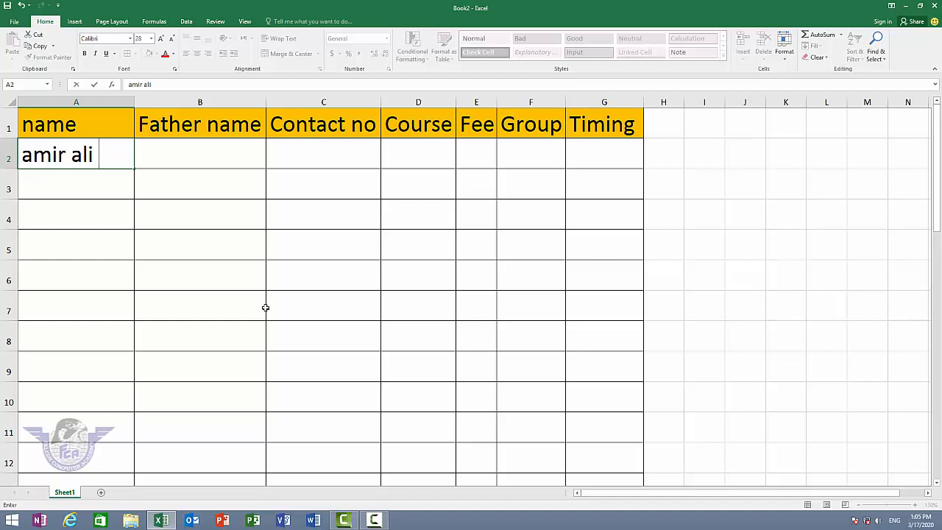
pyautogui.press('Return')
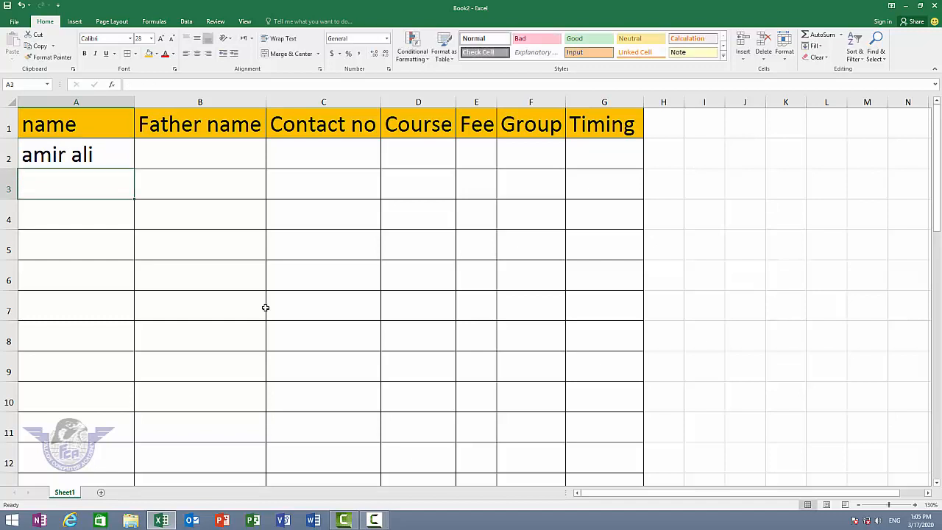
pyautogui.write('12')
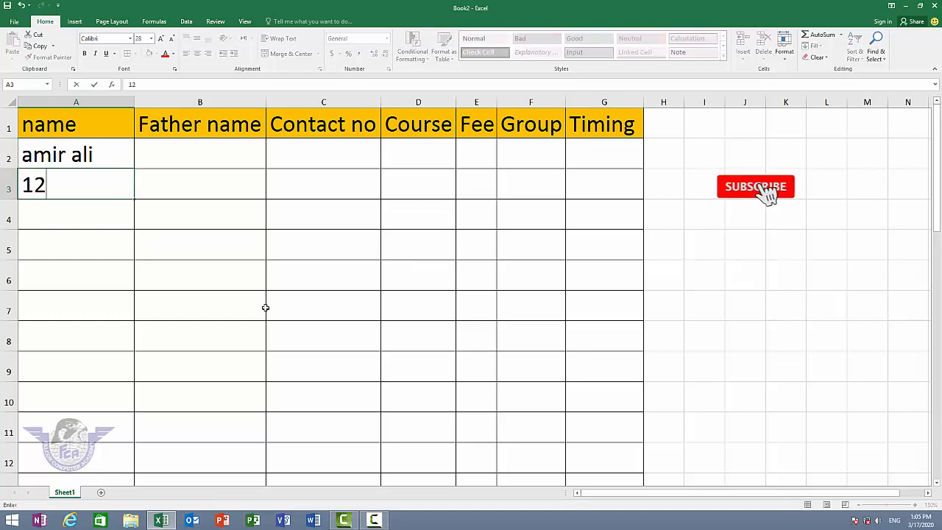
pyautogui.write('3456')
pyautogui.press('Return')
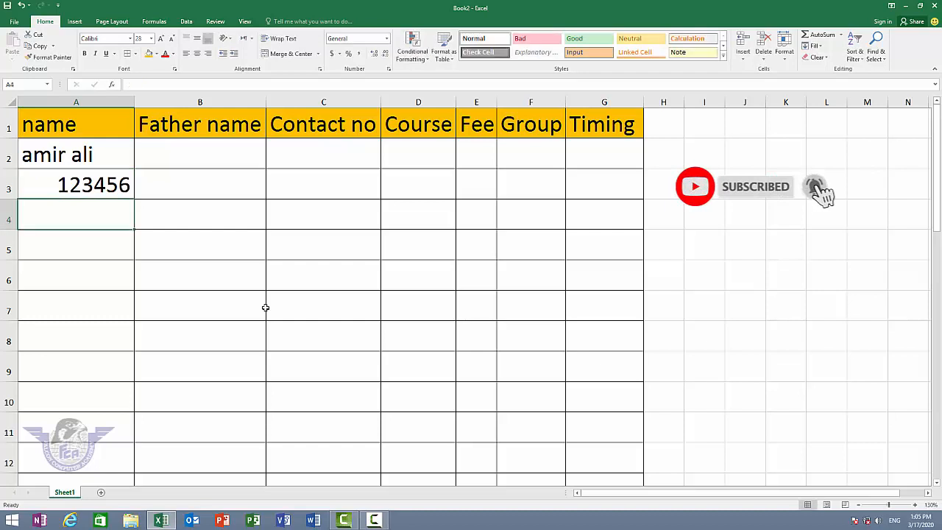
pyautogui.press('Up')
pyautogui.press('Delete')
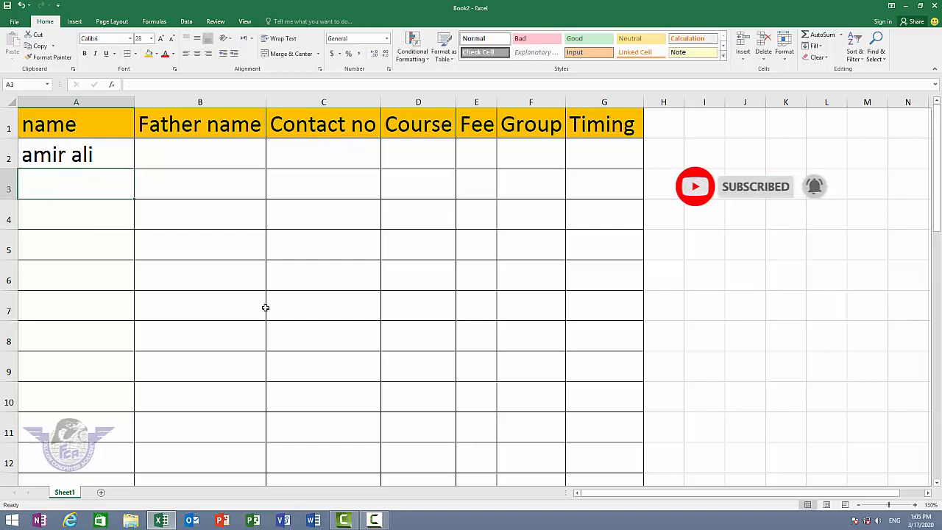
pyautogui.press('Up')
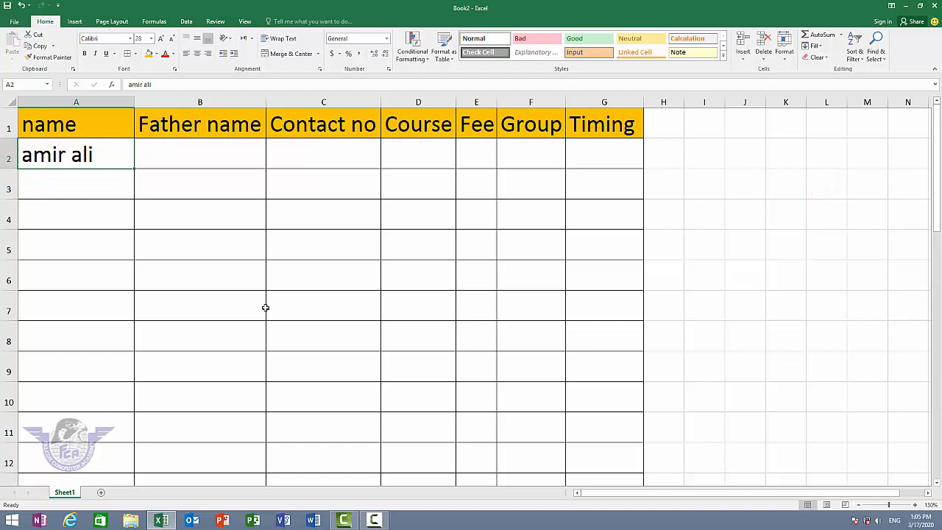
pyautogui.press('Delete')
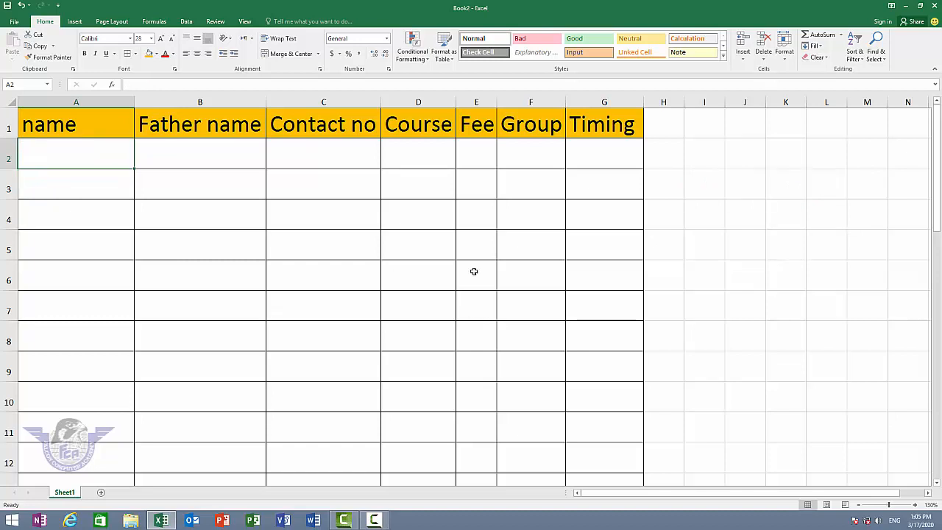
# Step: Select the whole name column A and open the Data Validation dropdown on the Data tab
pyautogui.click(100, 101)
pyautogui.click(95, 121)
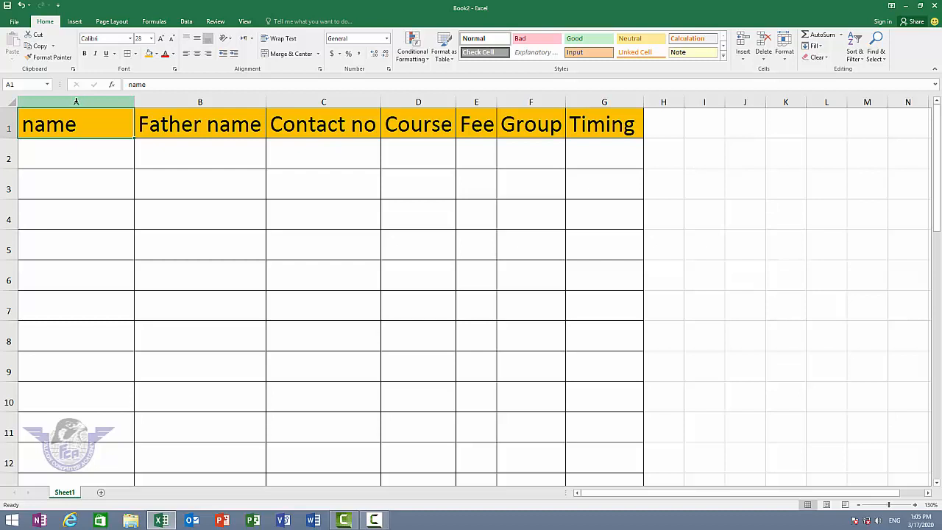
pyautogui.click(76, 100)
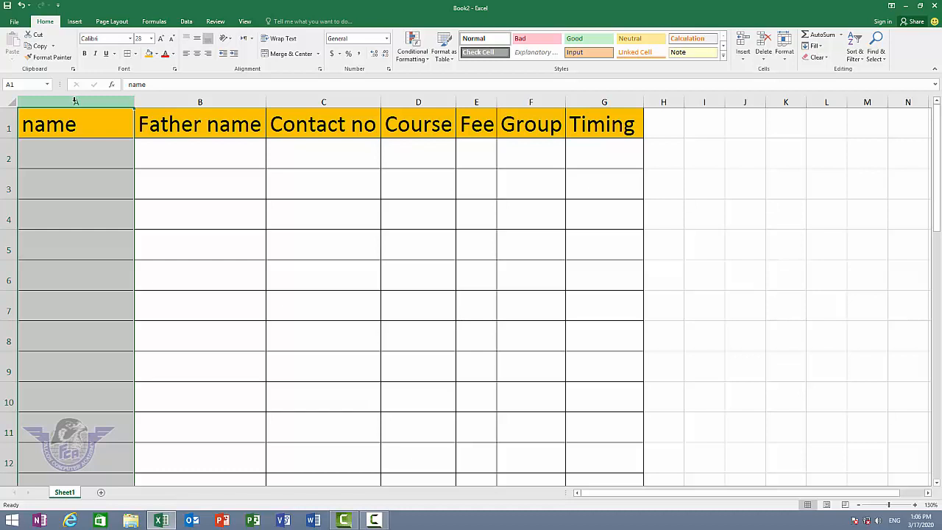
pyautogui.click(187, 22)
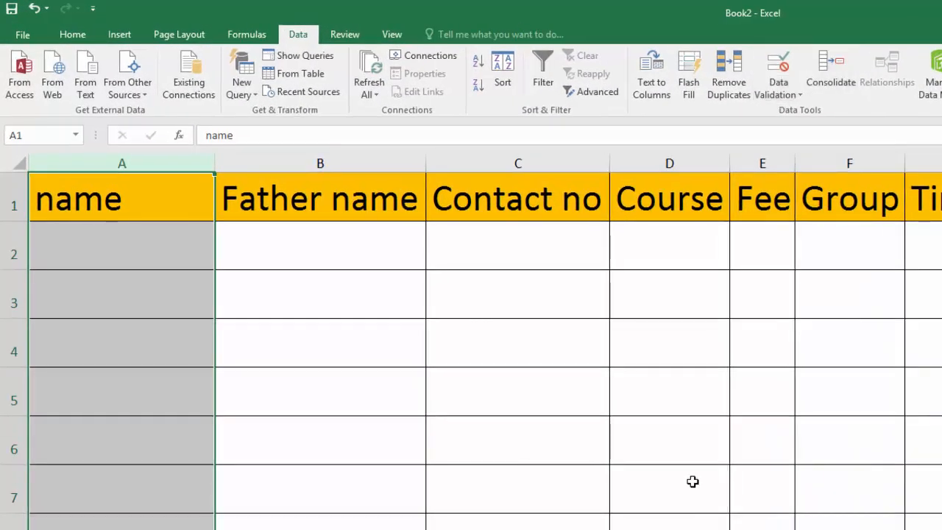
pyautogui.click(779, 89)
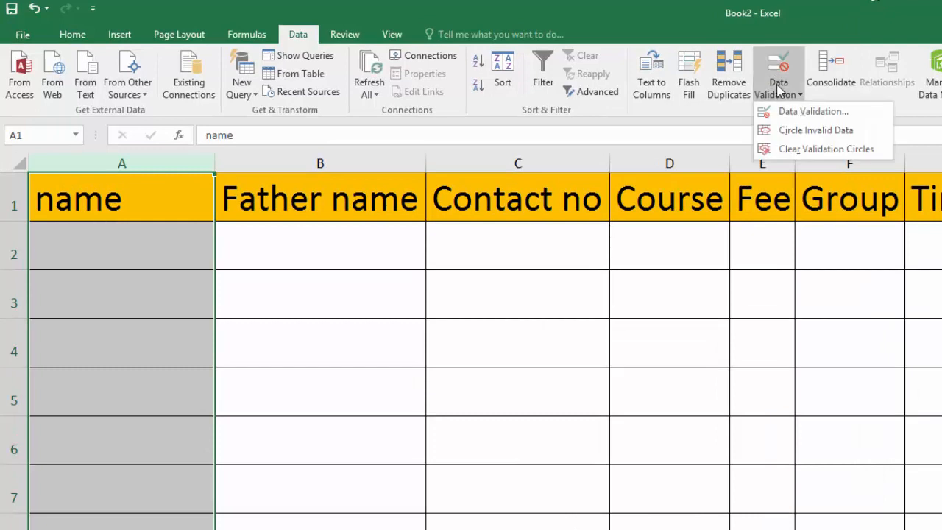
# Step: Set column A's validation to Allow: Custom with the formula =istext(A1)
pyautogui.click(826, 116)
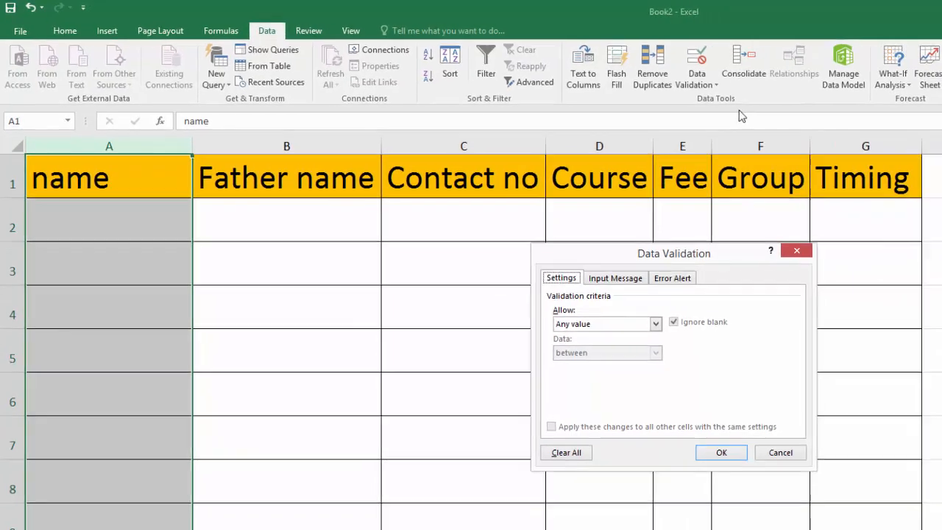
pyautogui.moveTo(674, 238); pyautogui.dragTo(598, 234)
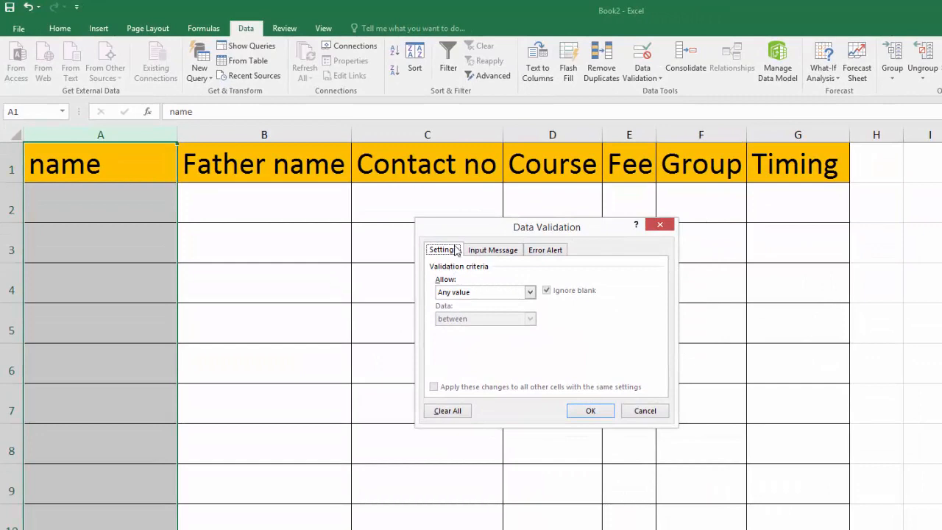
pyautogui.click(502, 293)
pyautogui.press('Down')
pyautogui.press('Down')
pyautogui.press('Down')
pyautogui.press('Down')
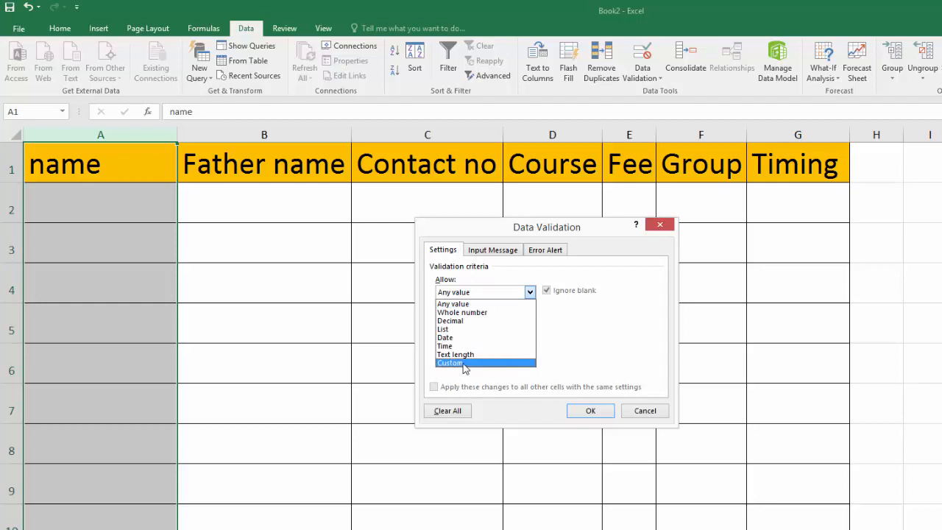
pyautogui.click(464, 363)
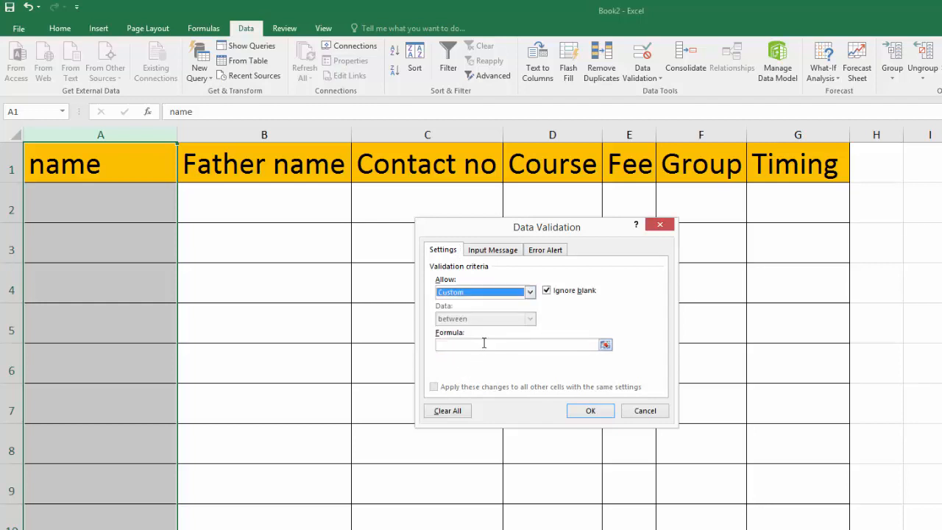
pyautogui.click(483, 344)
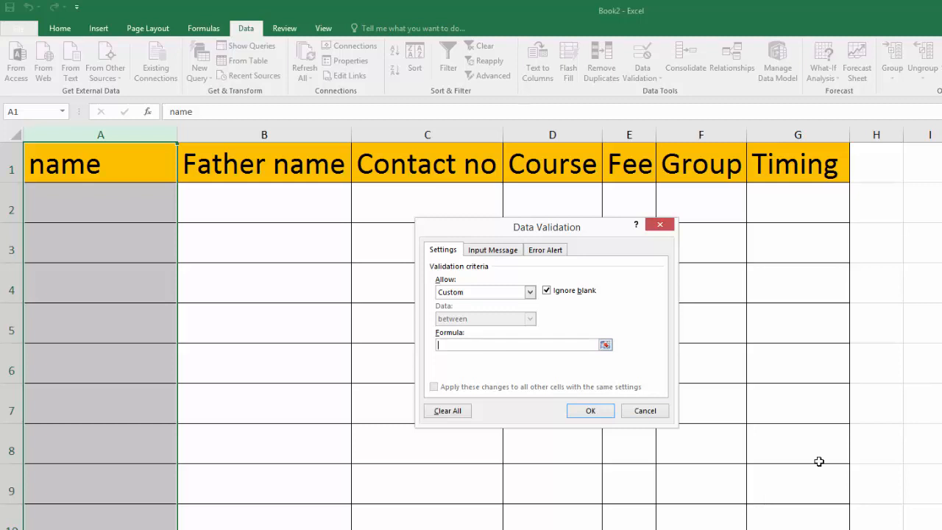
pyautogui.write('=istext')
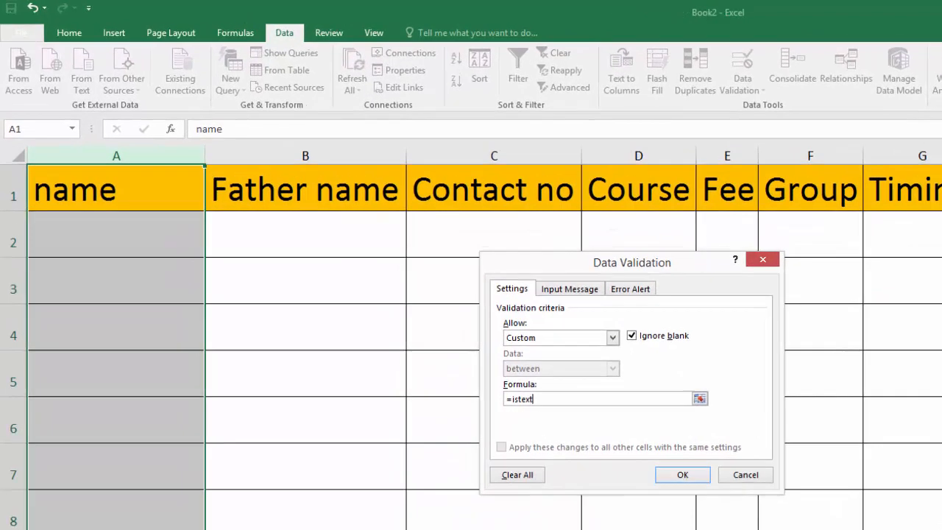
pyautogui.write('(')
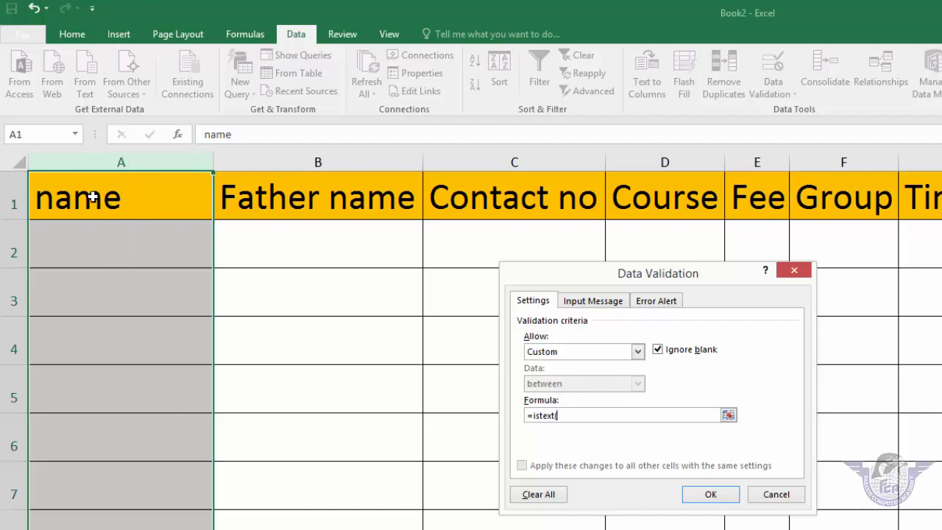
pyautogui.click(99, 197)
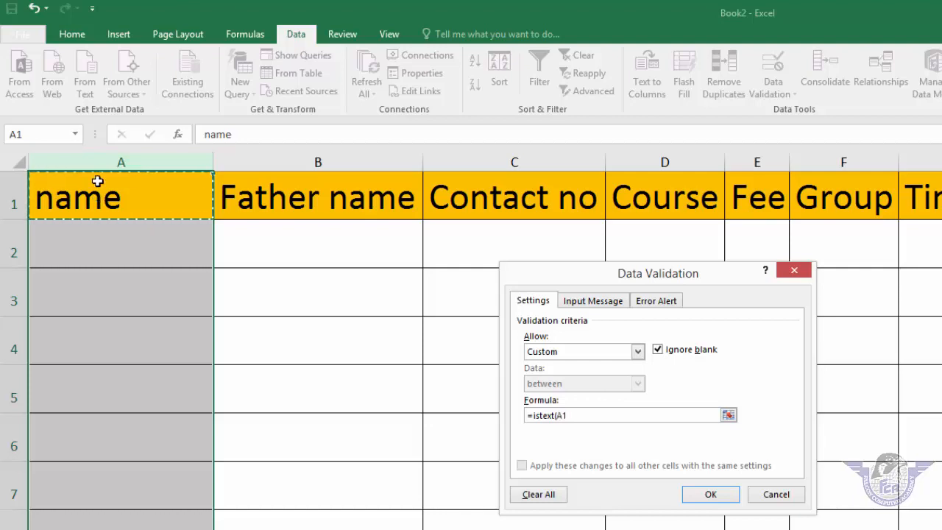
pyautogui.write(')')
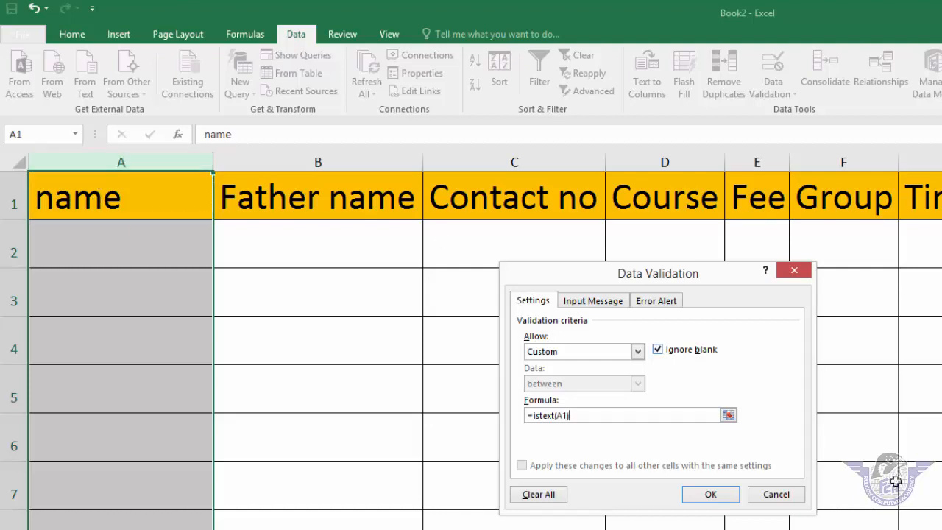
pyautogui.click(718, 496)
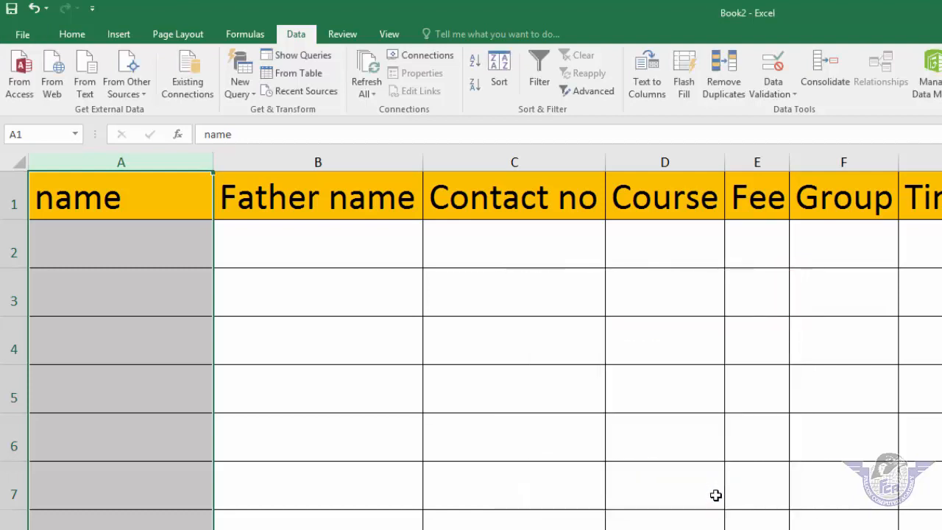
# Step: Add an error alert titled 'Error message' reading 'please add name in text format' to column A's rule
pyautogui.click(779, 98)
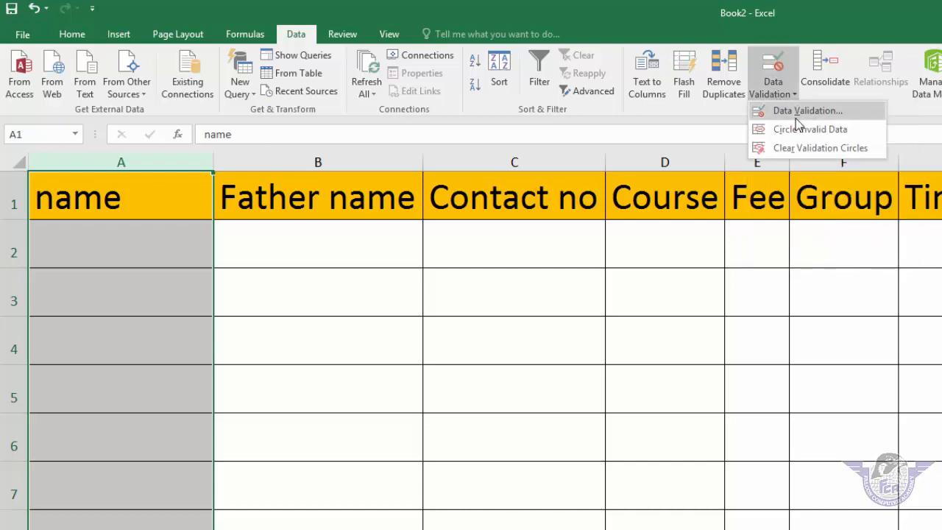
pyautogui.click(798, 112)
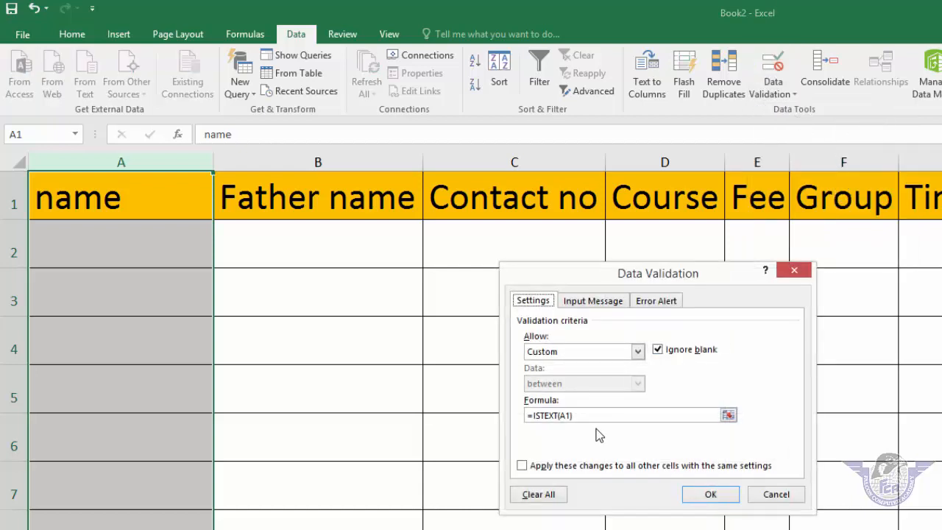
pyautogui.click(597, 417)
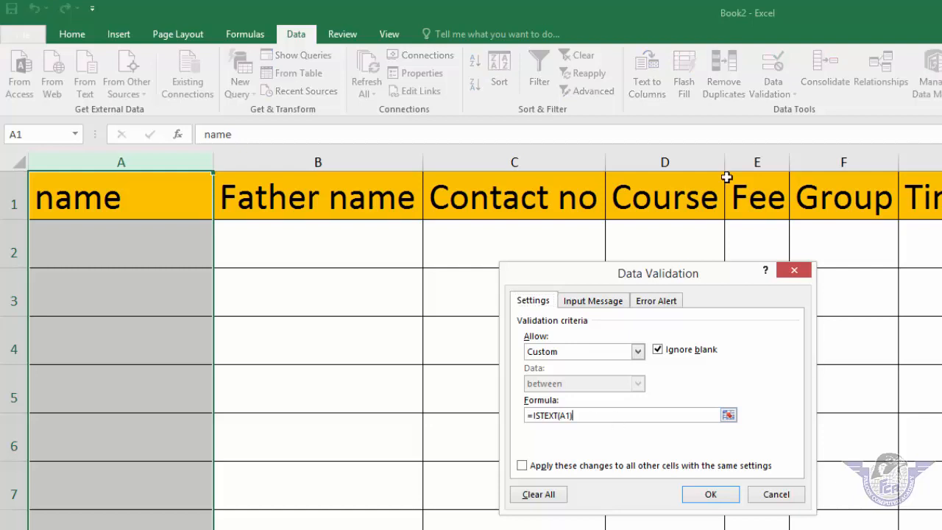
pyautogui.click(671, 308)
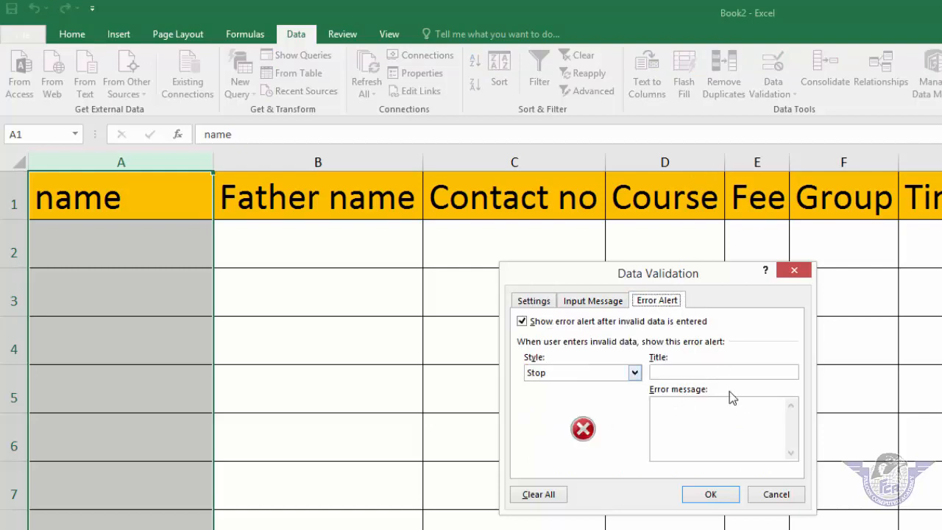
pyautogui.click(714, 371)
pyautogui.write('Error message')
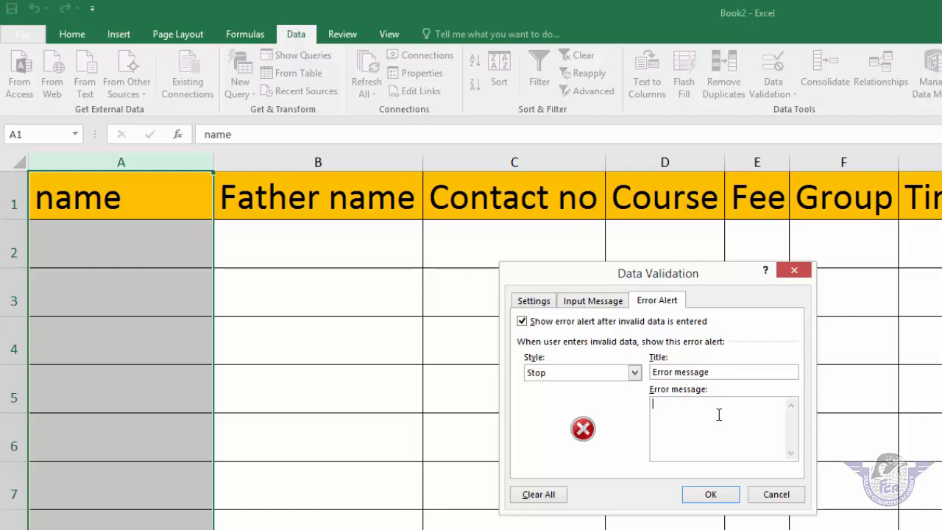
pyautogui.write('please add ')
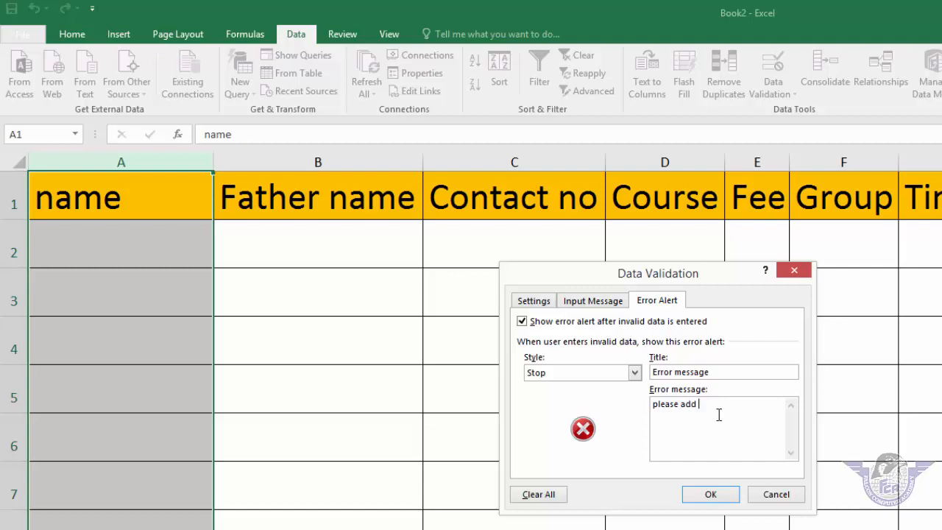
pyautogui.write('name in text format')
pyautogui.click(712, 496)
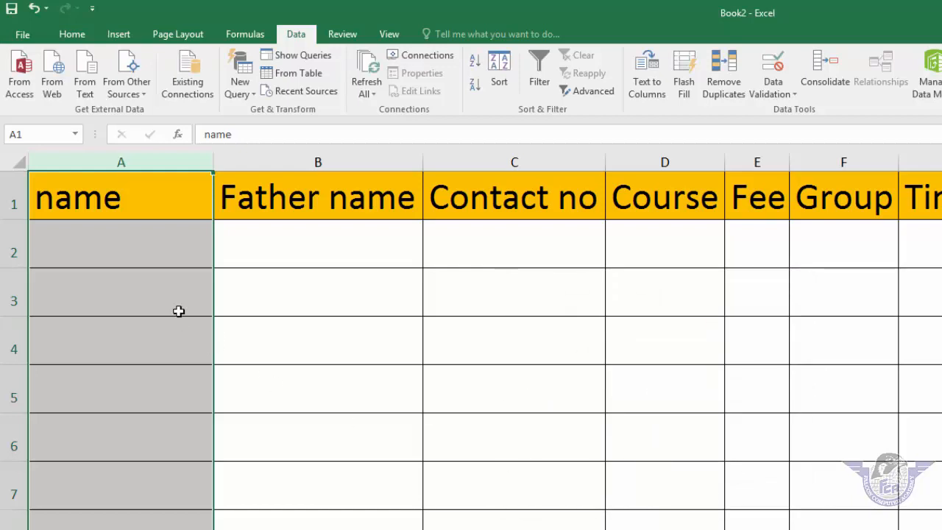
pyautogui.click(126, 244)
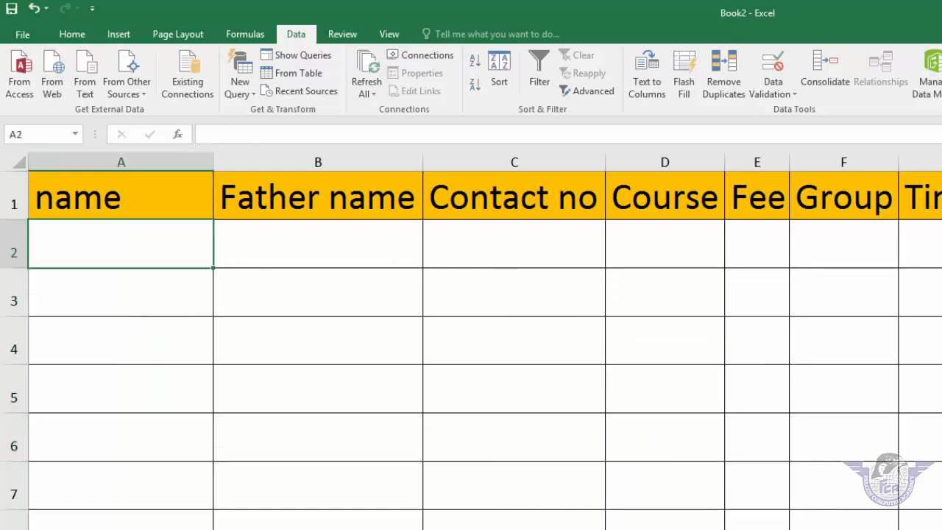
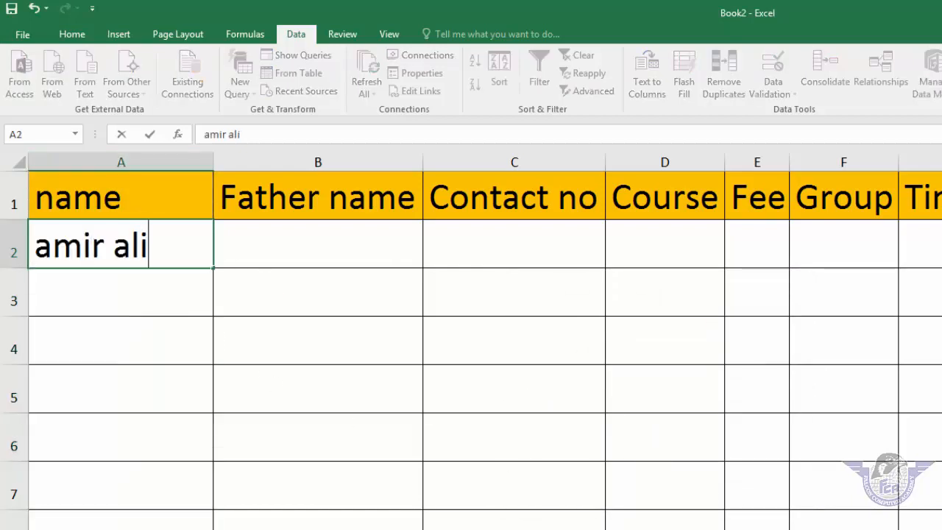
# Step: Enter two student names in cells A2 and A3
pyautogui.press('Return')
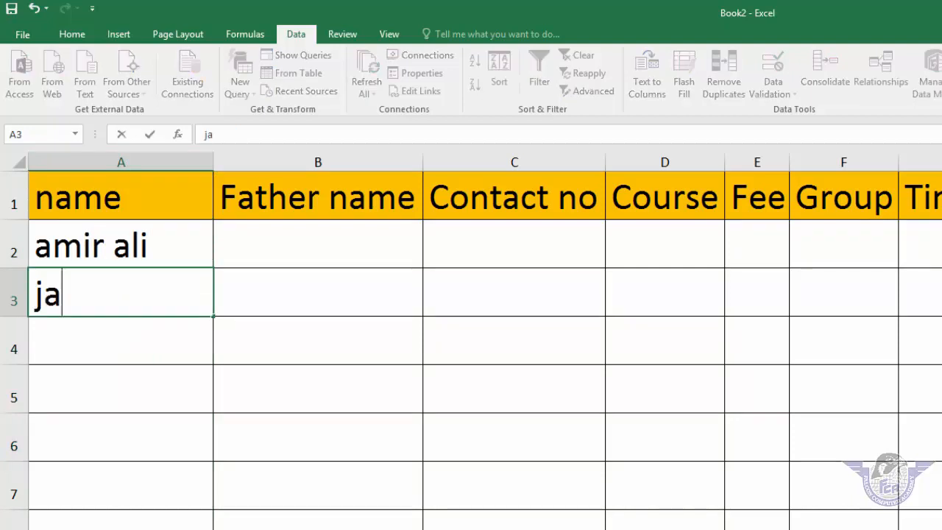
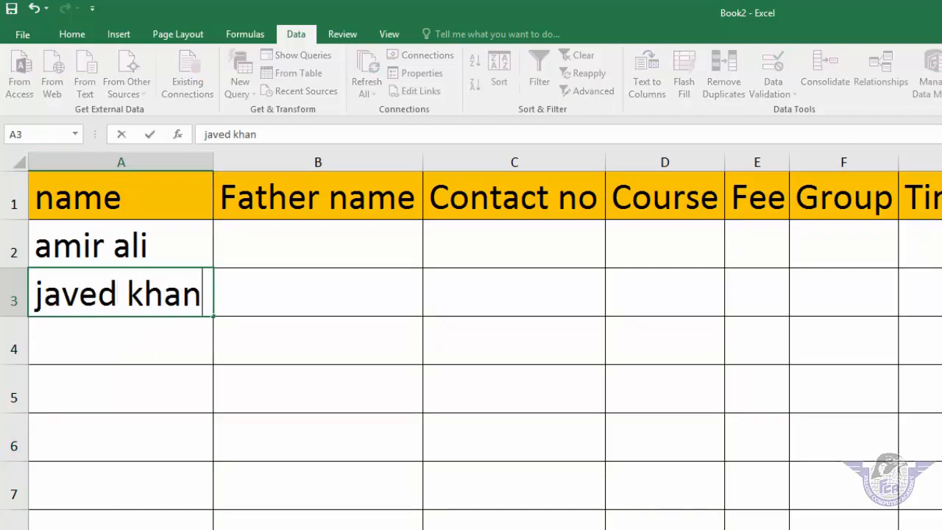
pyautogui.press('Return')
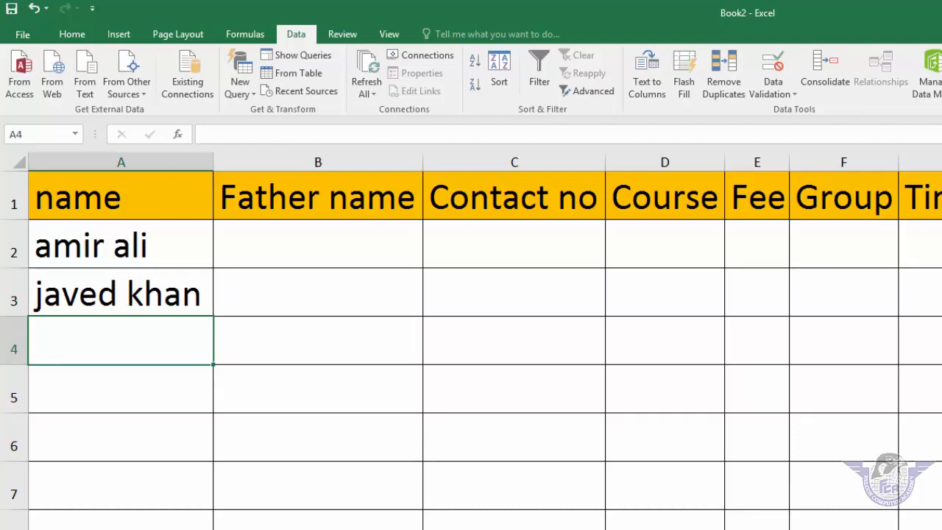
# Step: Test entering 4567 in A4, see it rejected, and cancel the entry
pyautogui.write('456')
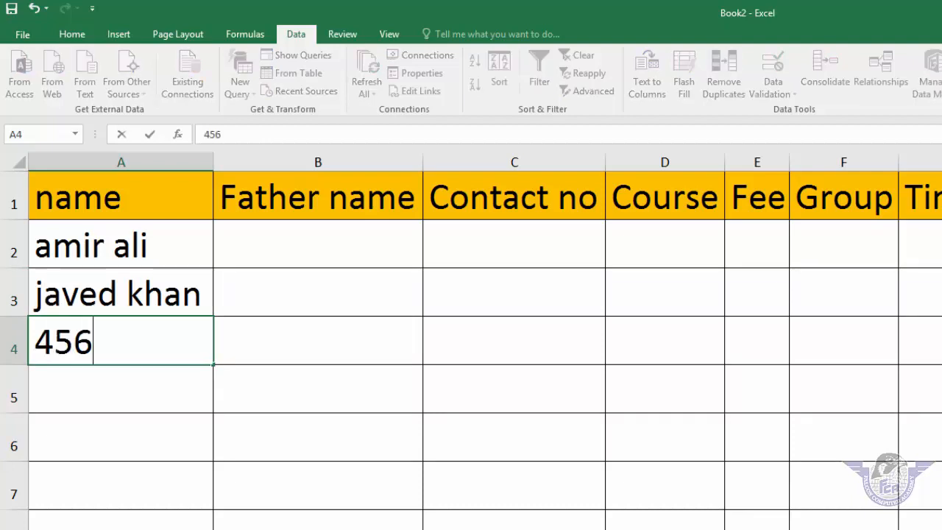
pyautogui.write('7')
pyautogui.press('Return')
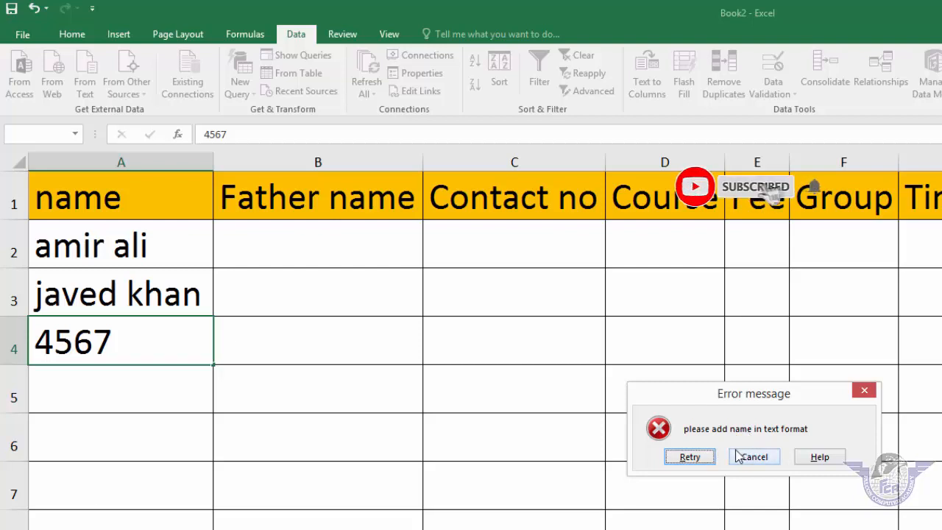
pyautogui.click(688, 457)
pyautogui.click(89, 489)
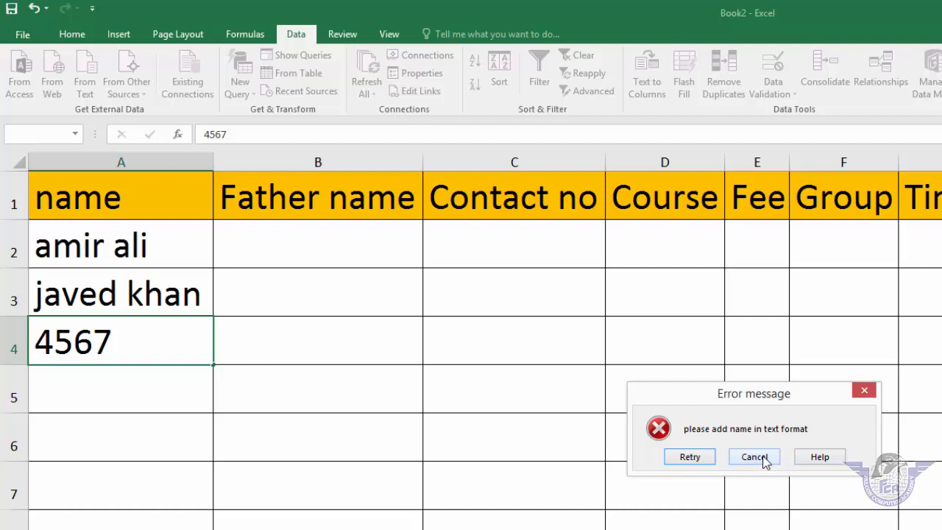
pyautogui.click(754, 457)
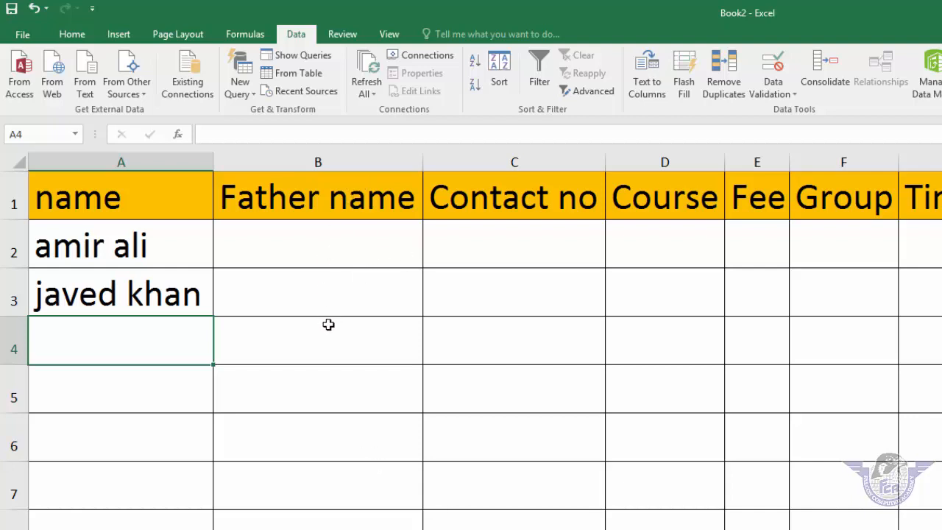
# Step: Select the whole Contact no column C and open the Data Validation dropdown
pyautogui.click(520, 250)
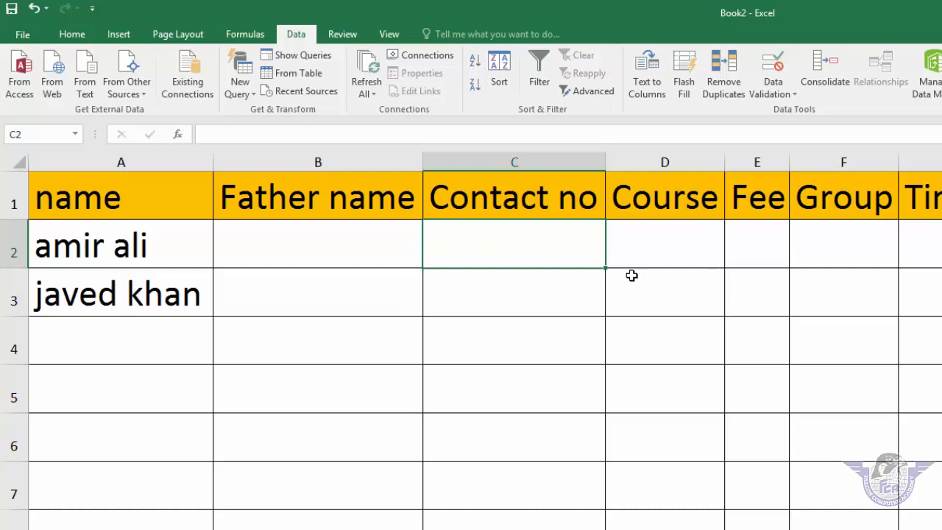
pyautogui.click(529, 158)
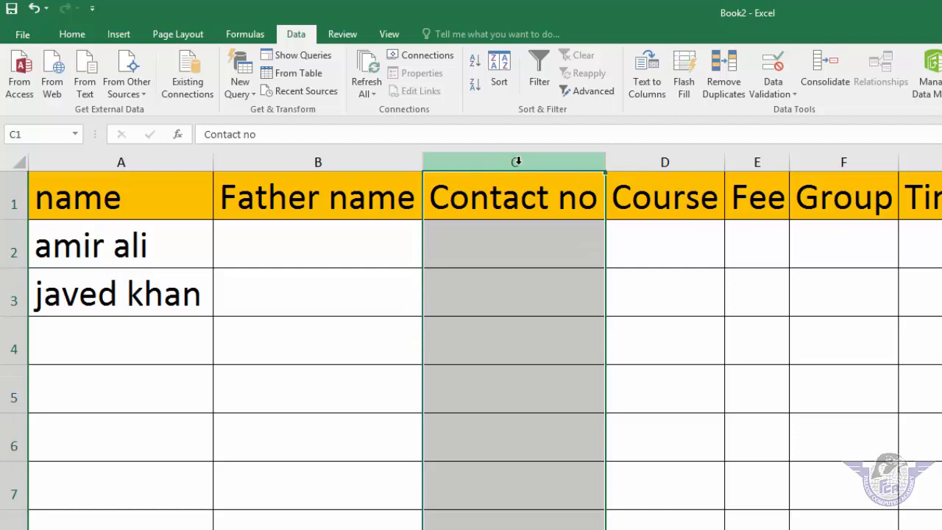
pyautogui.click(520, 163)
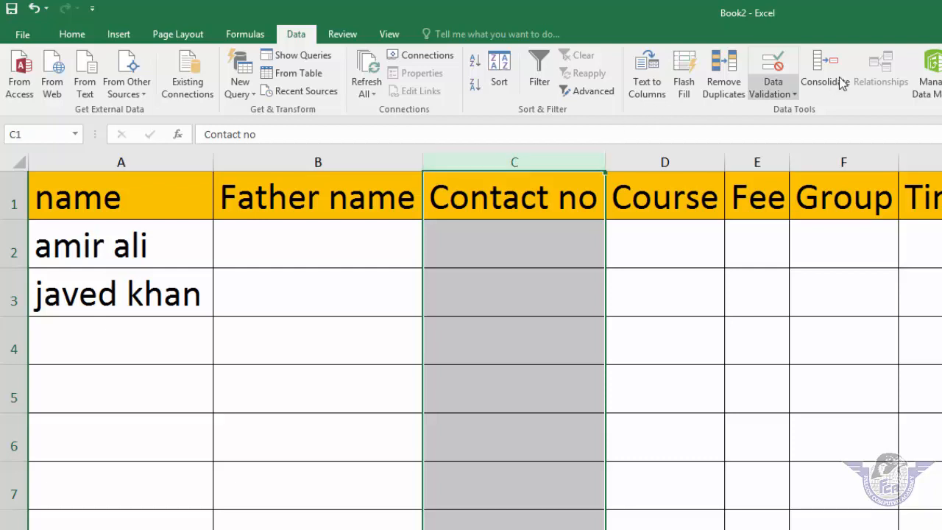
pyautogui.click(775, 92)
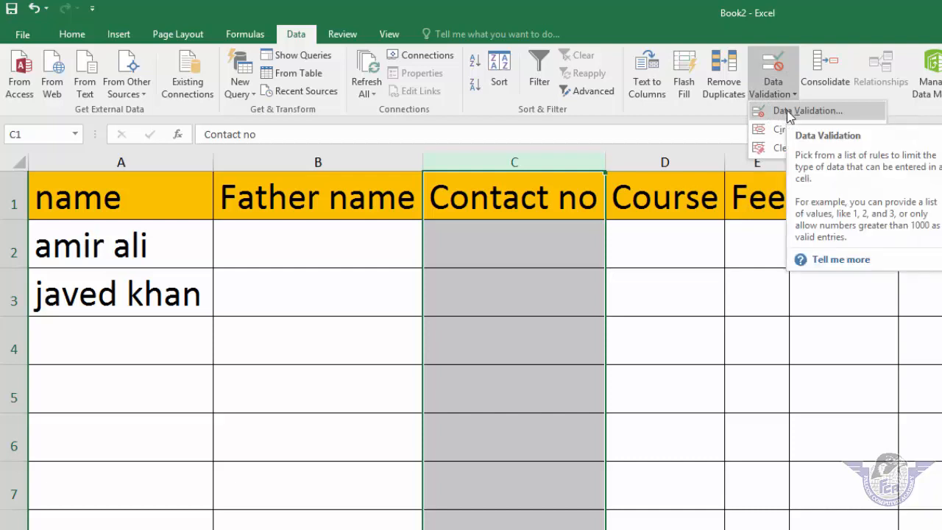
# Step: Set column C's validation to Allow: Custom with the formula =isnumber(C1)
pyautogui.click(789, 112)
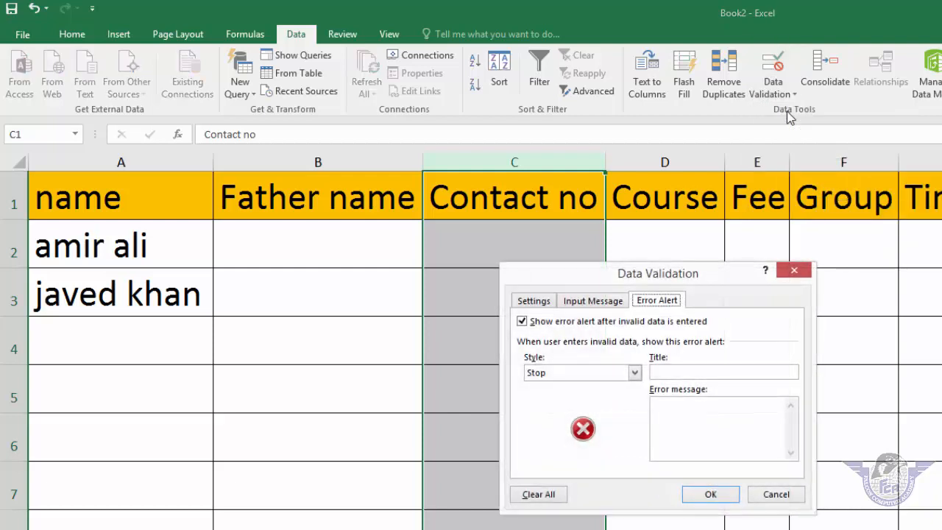
pyautogui.click(536, 302)
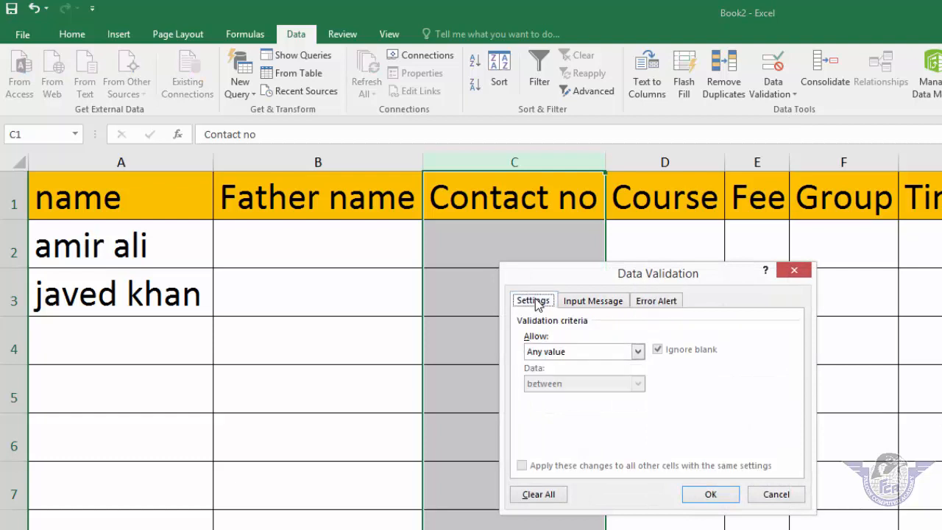
pyautogui.click(599, 350)
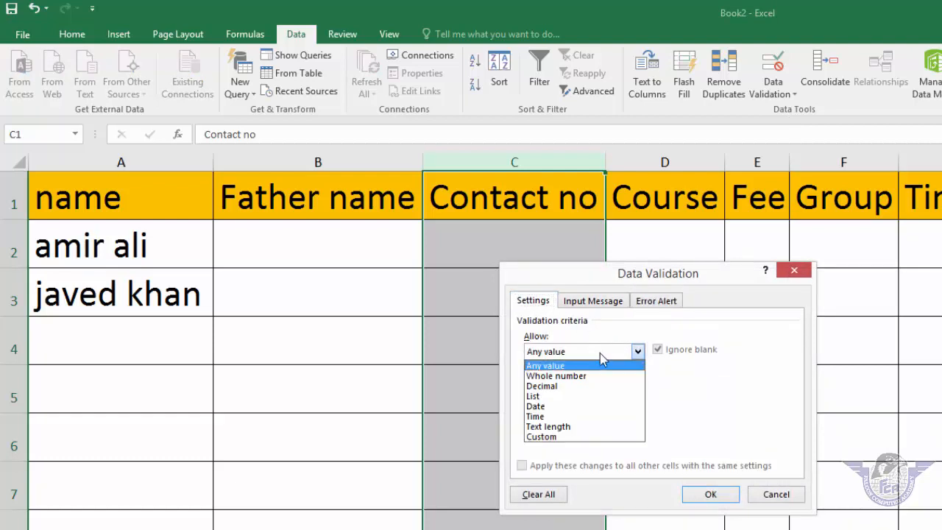
pyautogui.click(562, 438)
pyautogui.click(579, 416)
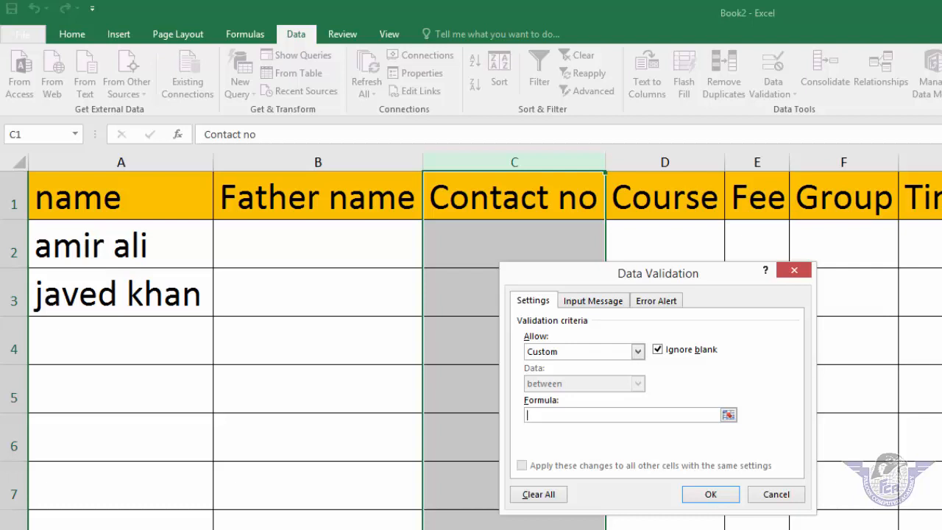
pyautogui.write('=isnumber(')
pyautogui.click(529, 200)
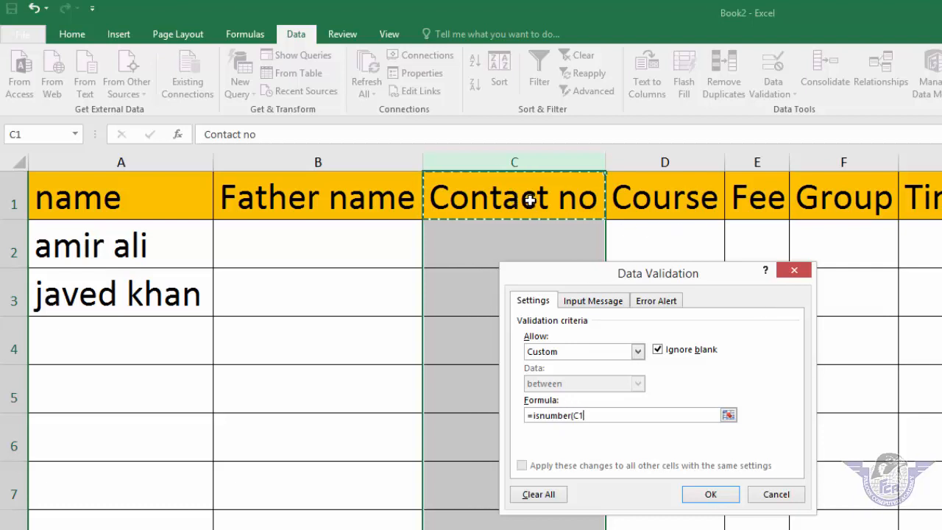
pyautogui.write(')')
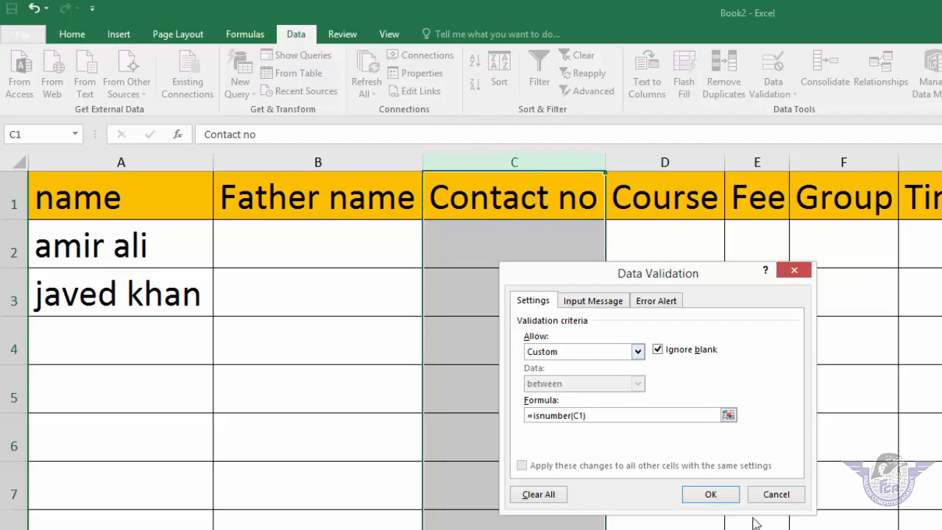
pyautogui.click(711, 495)
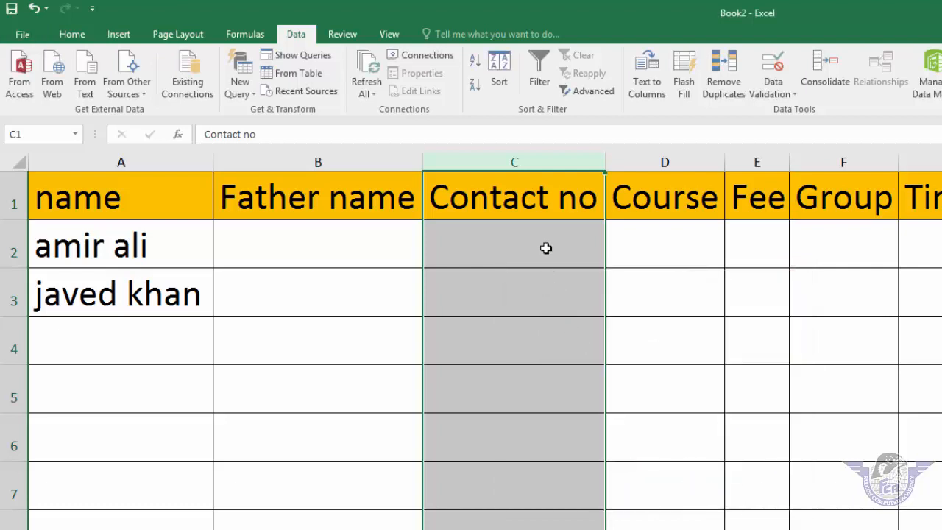
# Step: In C2, see a dashed contact number rejected, then enter it as digits only
pyautogui.click(544, 248)
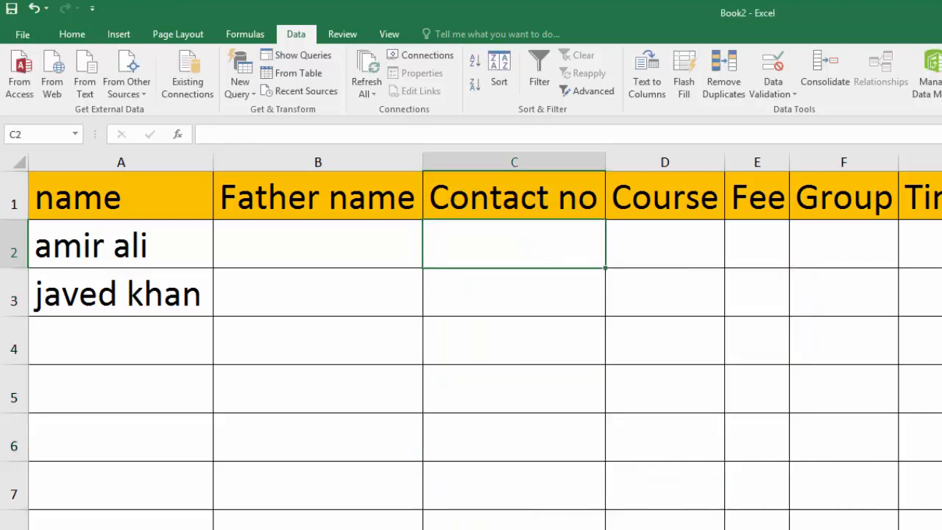
pyautogui.write('0300-123')
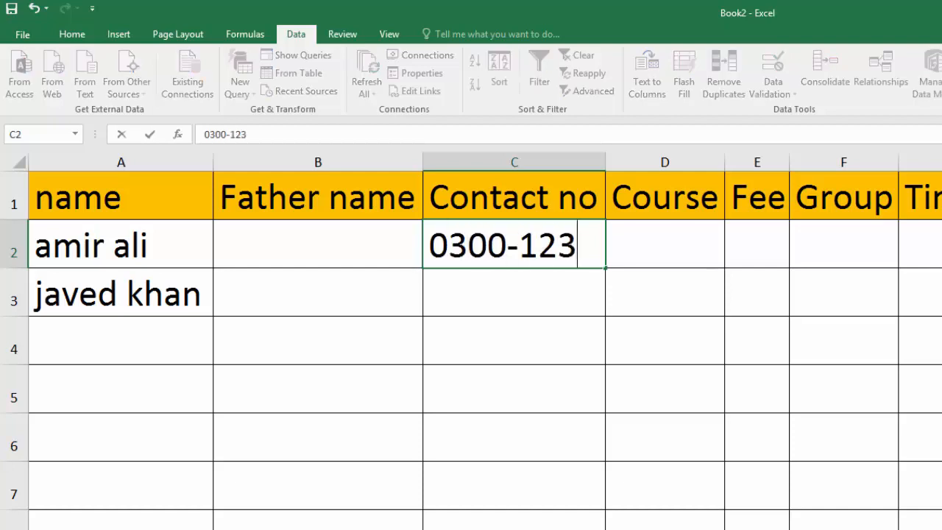
pyautogui.write('4567')
pyautogui.press('Return')
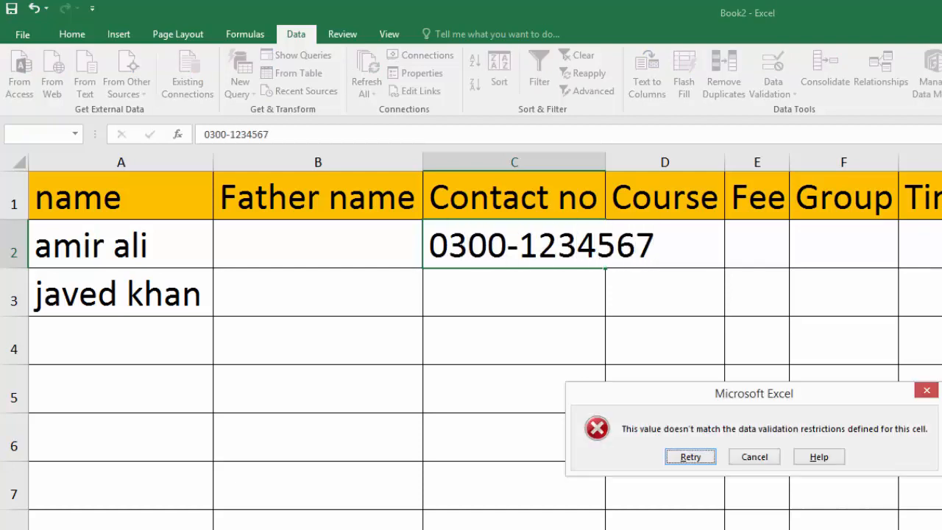
pyautogui.press('Escape')
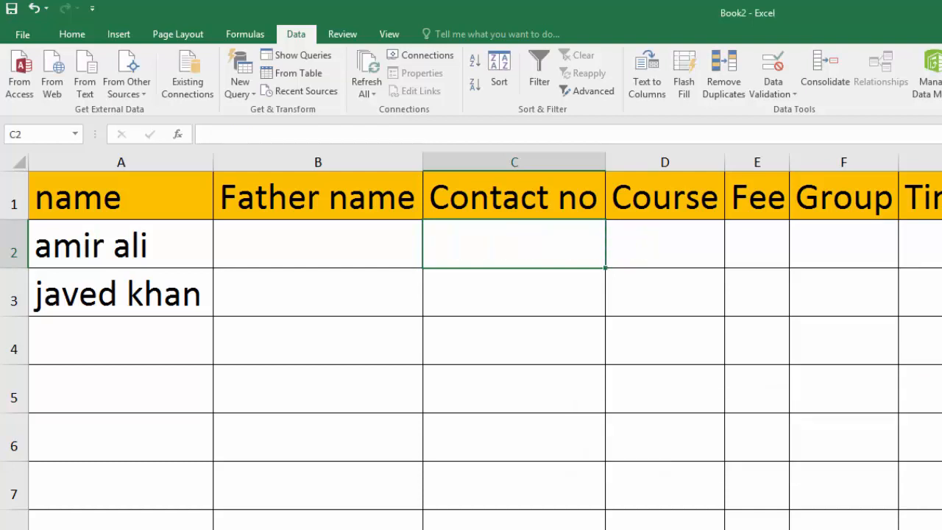
pyautogui.write('0300')
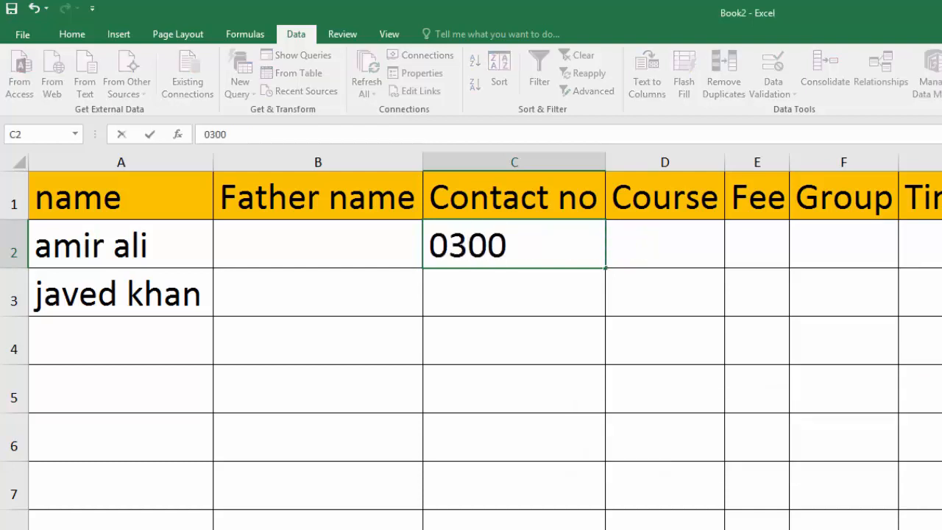
pyautogui.write('1234567')
pyautogui.press('Return')
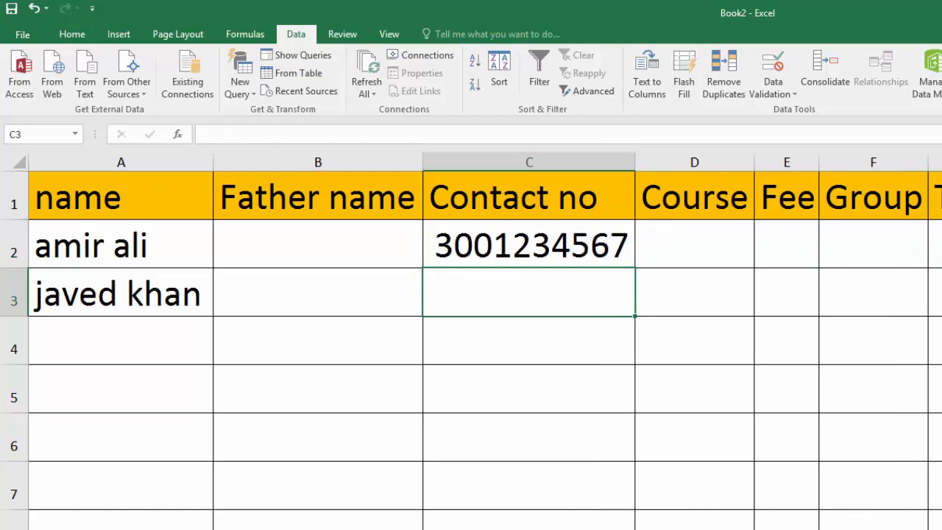
# Step: Confirm 'falcon' and a typed name are rejected in C3, then enter a digits-only contact number
pyautogui.write('falcn')
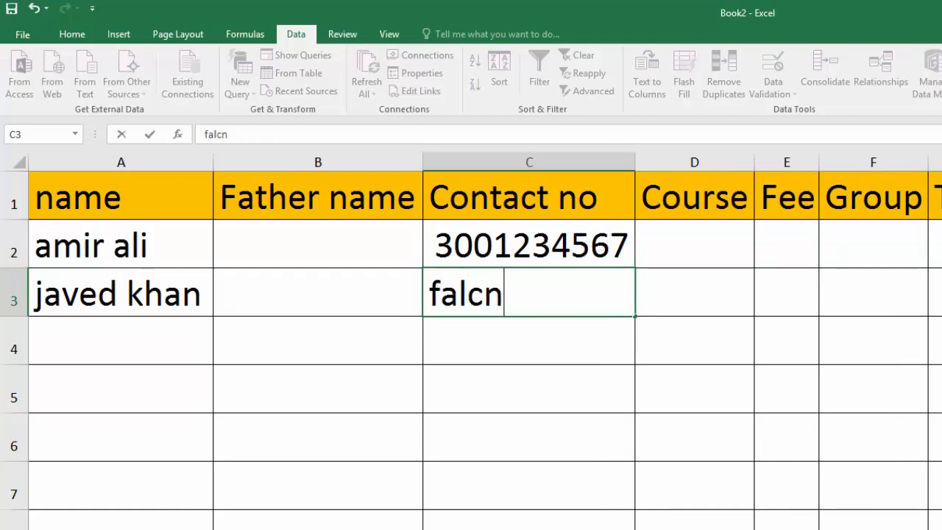
pyautogui.press('BackSpace')
pyautogui.write('on')
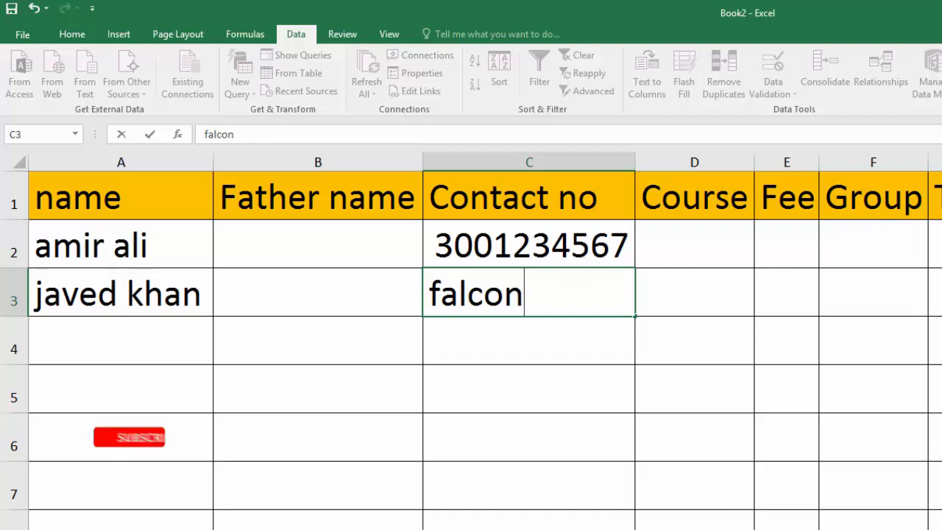
pyautogui.press('Return')
pyautogui.press('Escape')
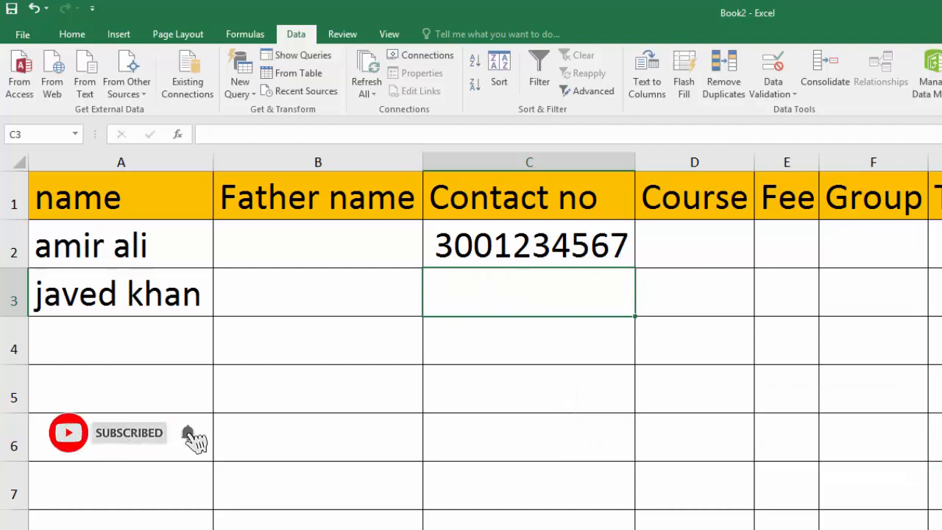
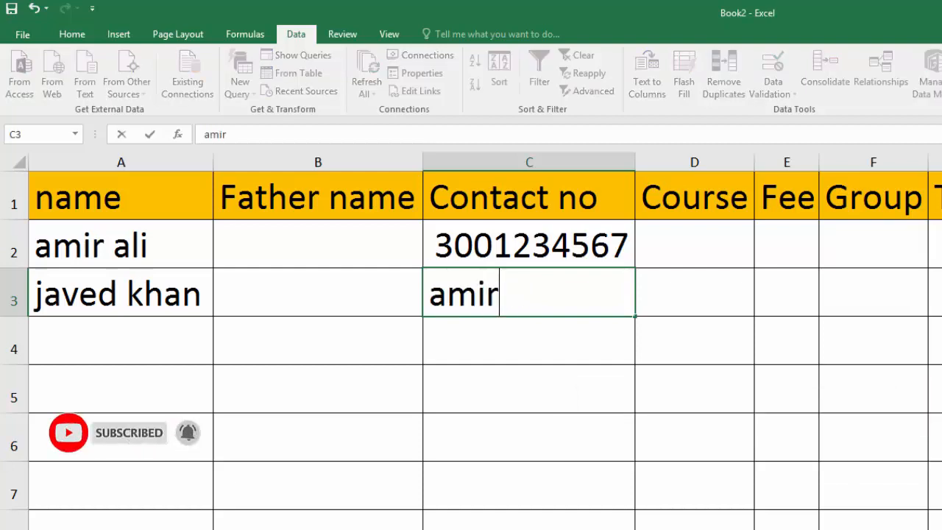
pyautogui.write('ali')
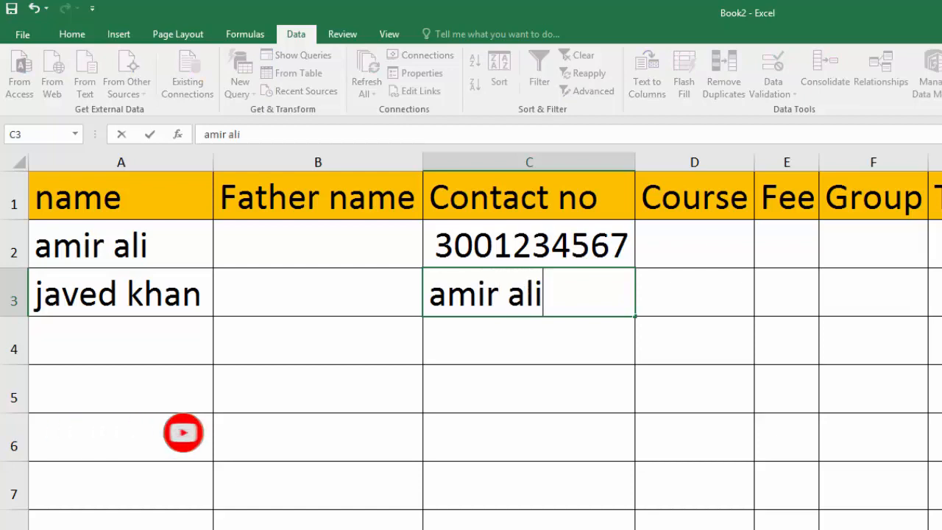
pyautogui.press('Return')
pyautogui.press('Escape')
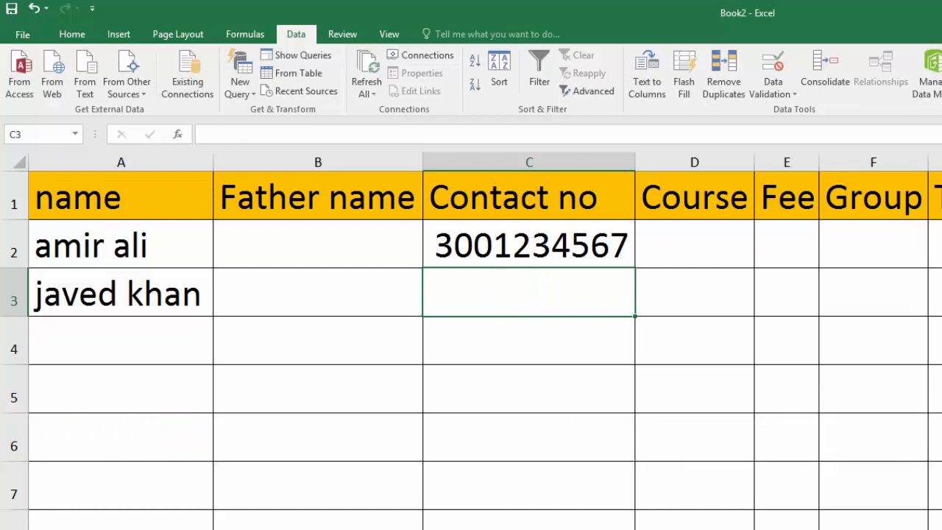
pyautogui.write('0300')
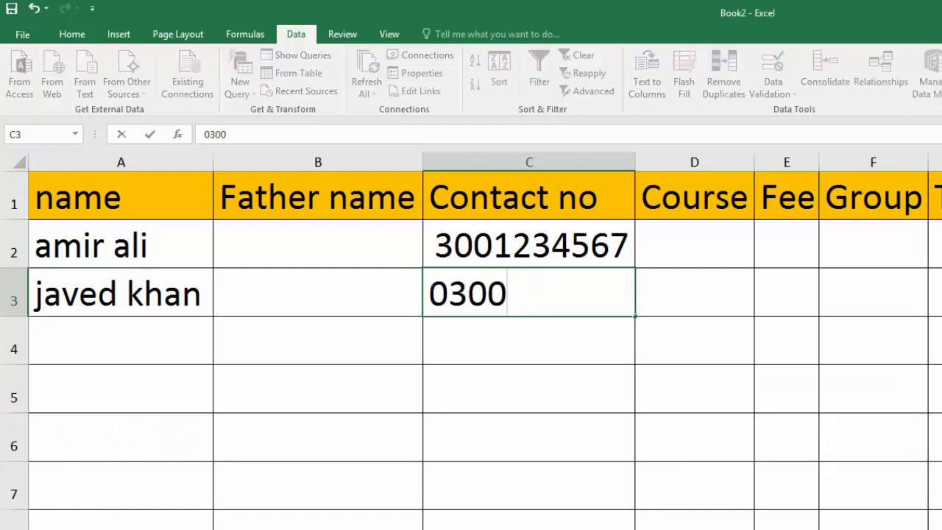
pyautogui.write('1234567')
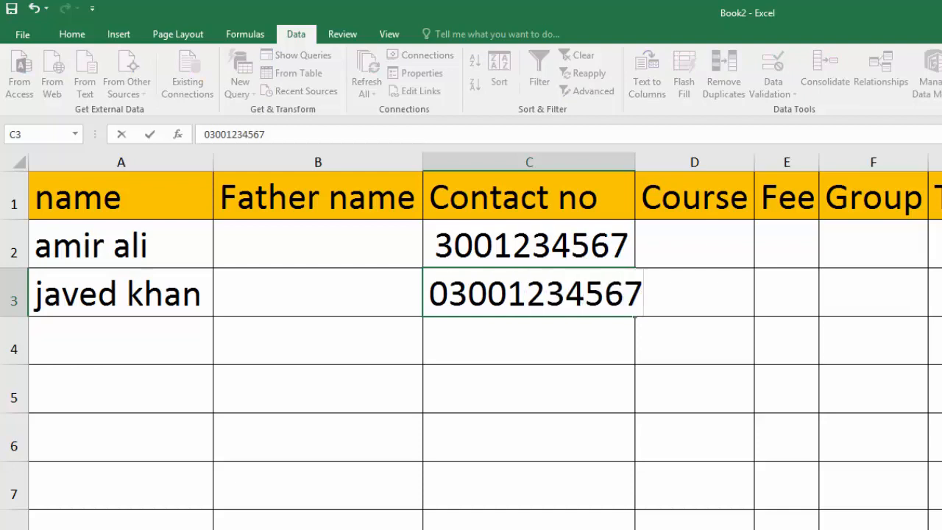
pyautogui.press('Return')
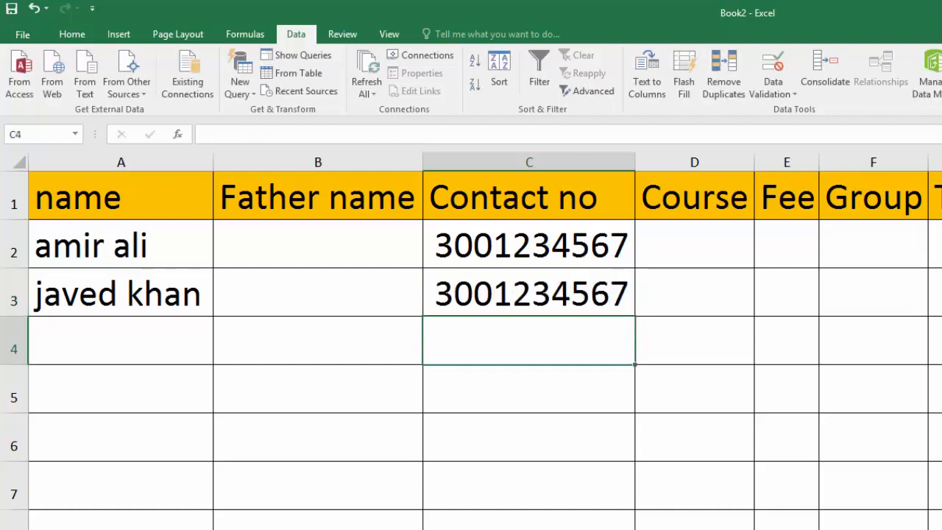